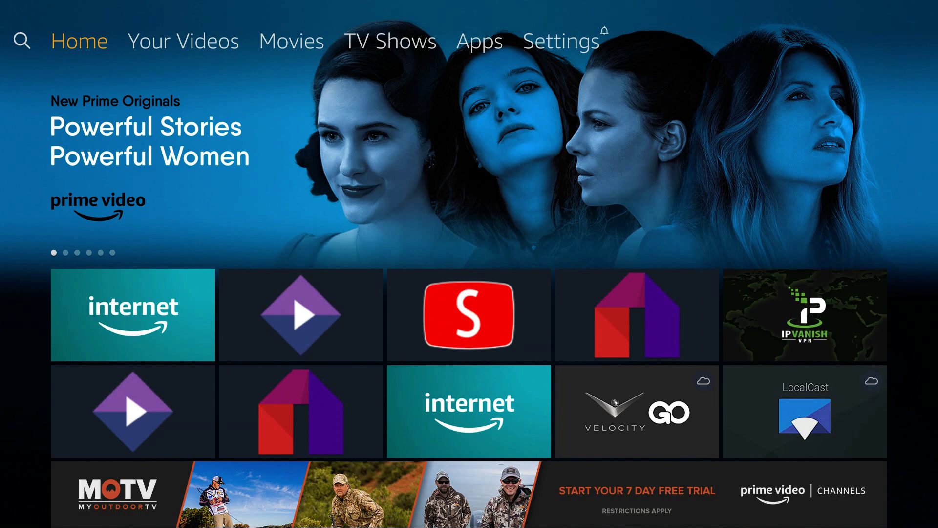
# Step: Step the top menu back and forth between Home and Your Videos, then move on toward TV Shows
pyautogui.press('Right')
pyautogui.press('Right')
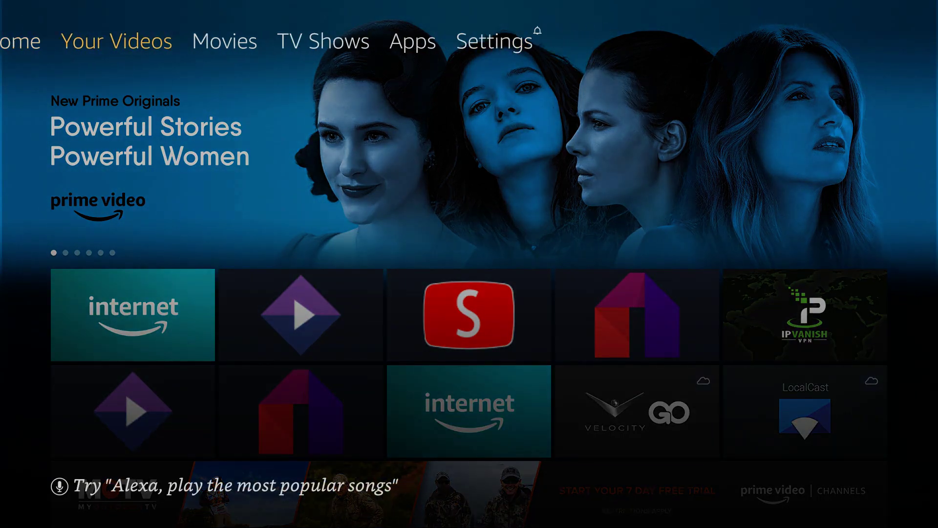
pyautogui.press('Right')
pyautogui.press('Left')
pyautogui.press('Left')
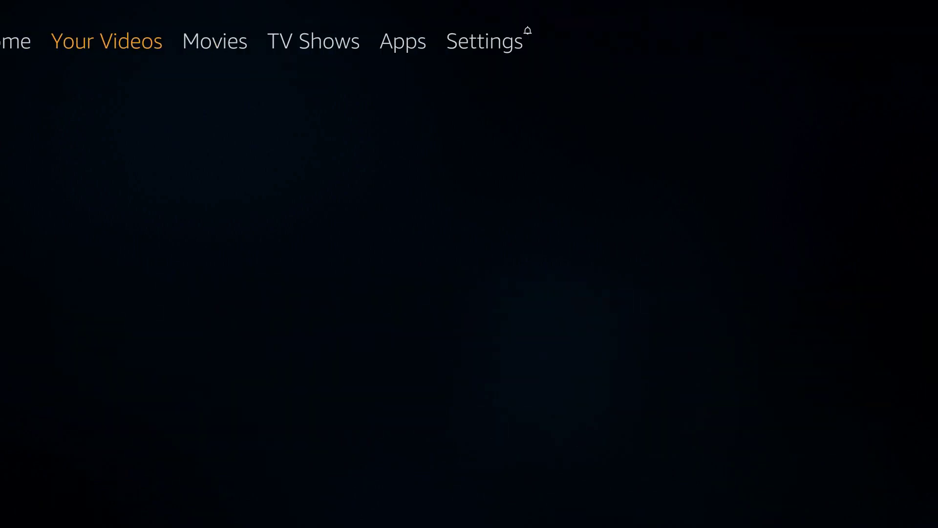
pyautogui.press('Left')
pyautogui.press('Right')
pyautogui.press('Left')
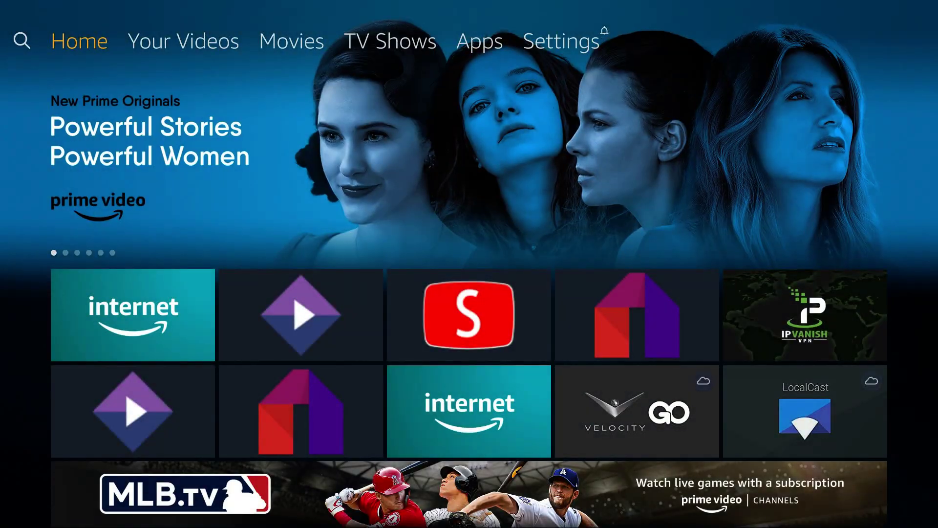
pyautogui.press('Right')
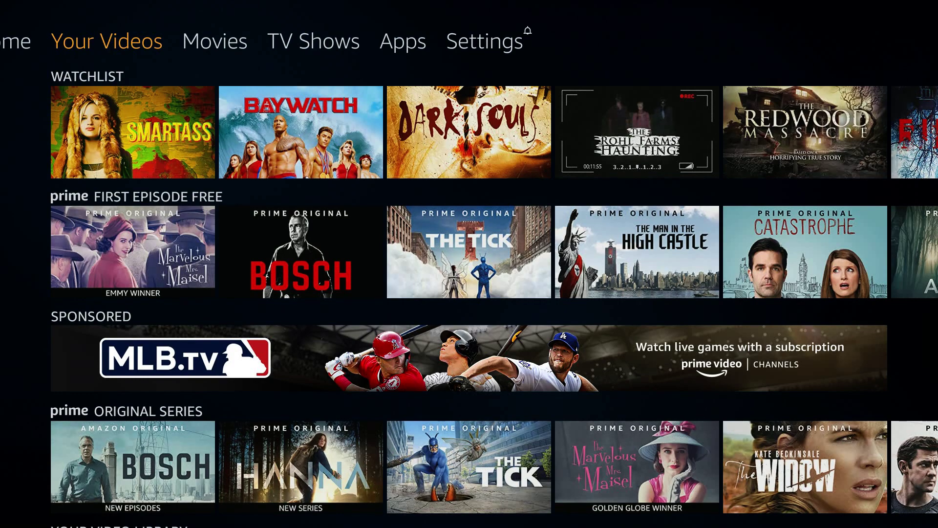
pyautogui.press('Left')
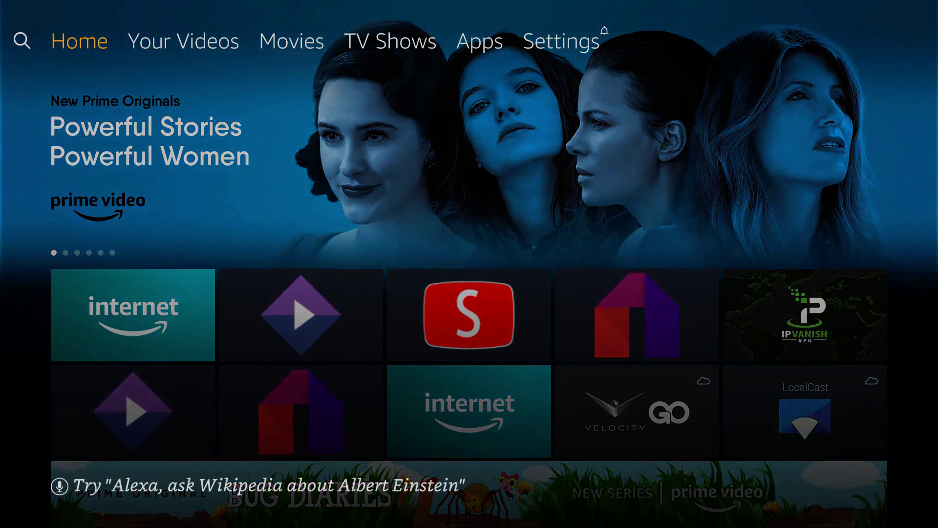
pyautogui.press('Right')
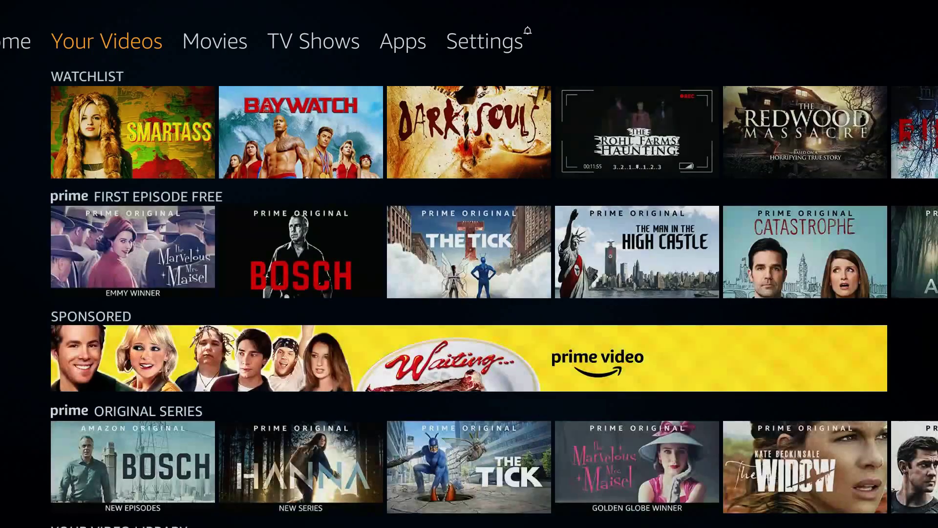
pyautogui.press('Left')
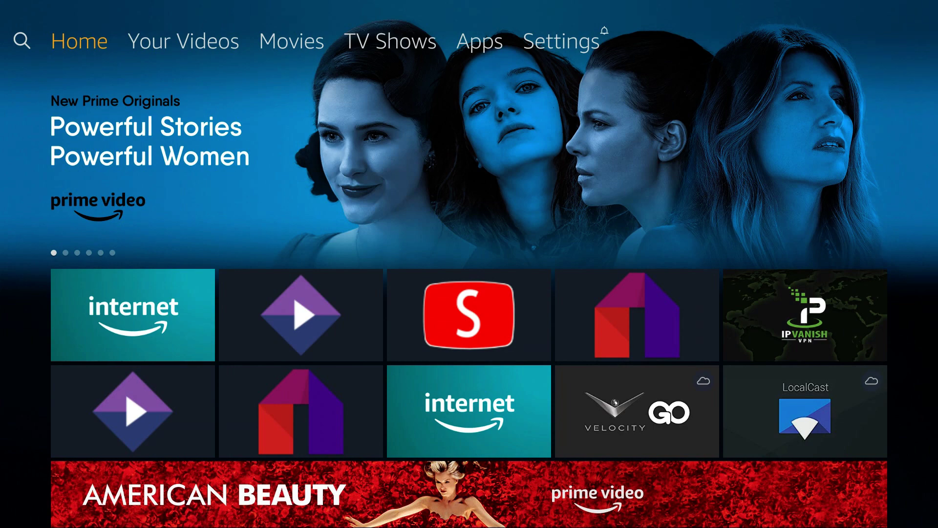
pyautogui.press('Right')
pyautogui.press('Right')
pyautogui.press('Right')
pyautogui.press('Right')
# Step: Turn on Enable Display Mirroring under Settings > Display & Sounds
pyautogui.press('Right')
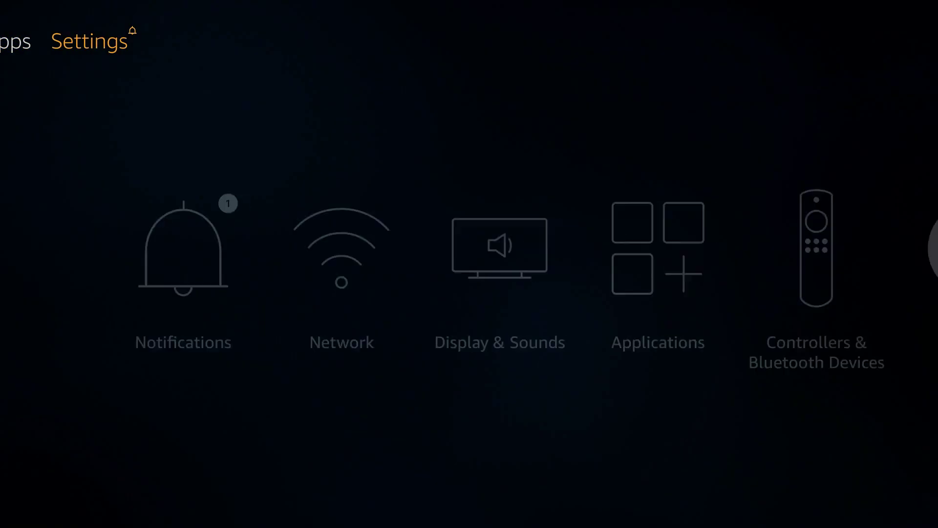
pyautogui.press('Down')
pyautogui.press('Right')
pyautogui.press('Right')
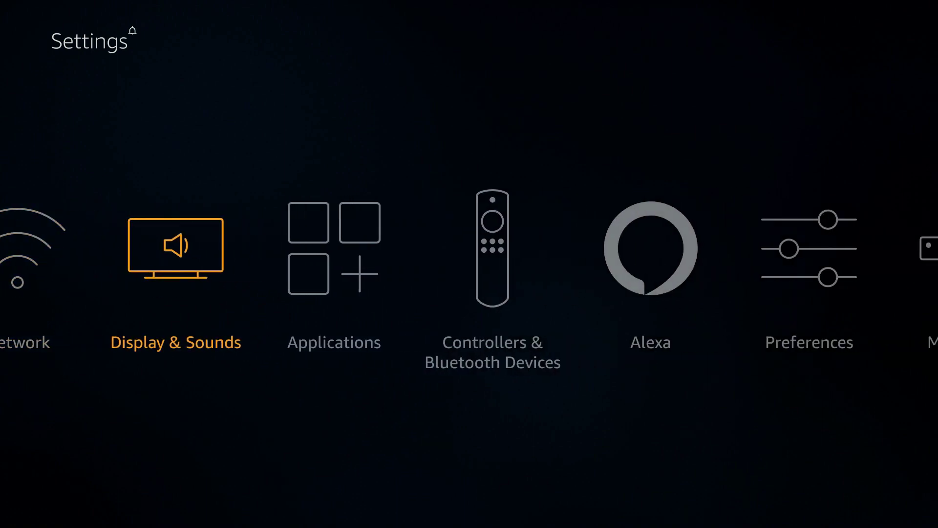
pyautogui.press('Right')
pyautogui.press('Left')
pyautogui.press('Return')
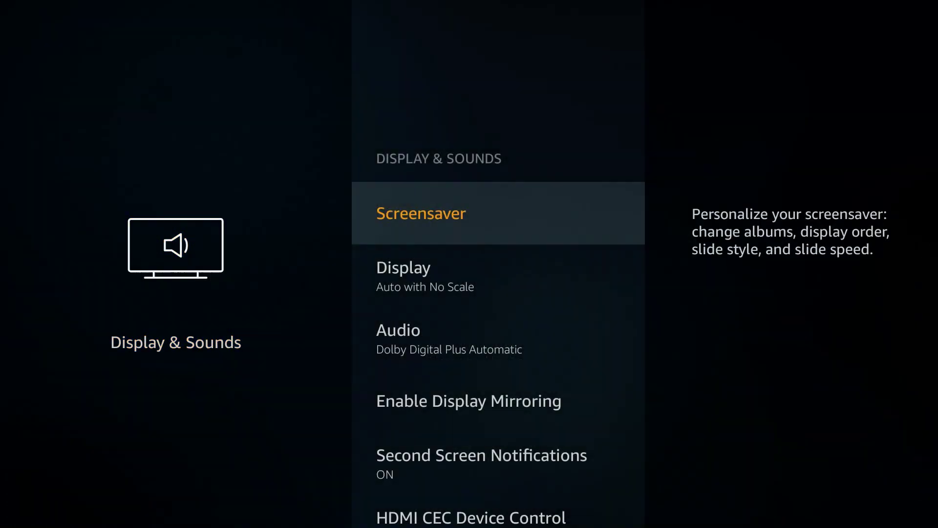
pyautogui.press('Down')
pyautogui.press('Down')
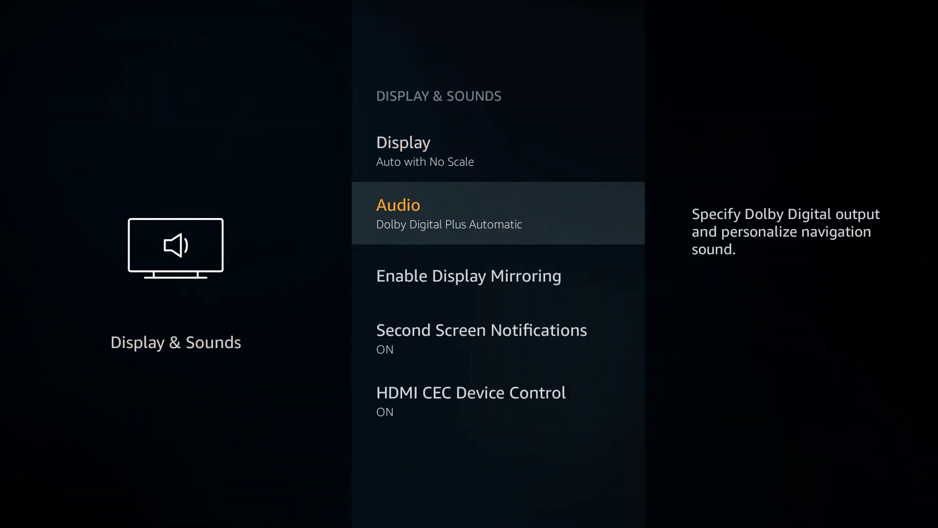
pyautogui.press('Down')
pyautogui.press('Return')
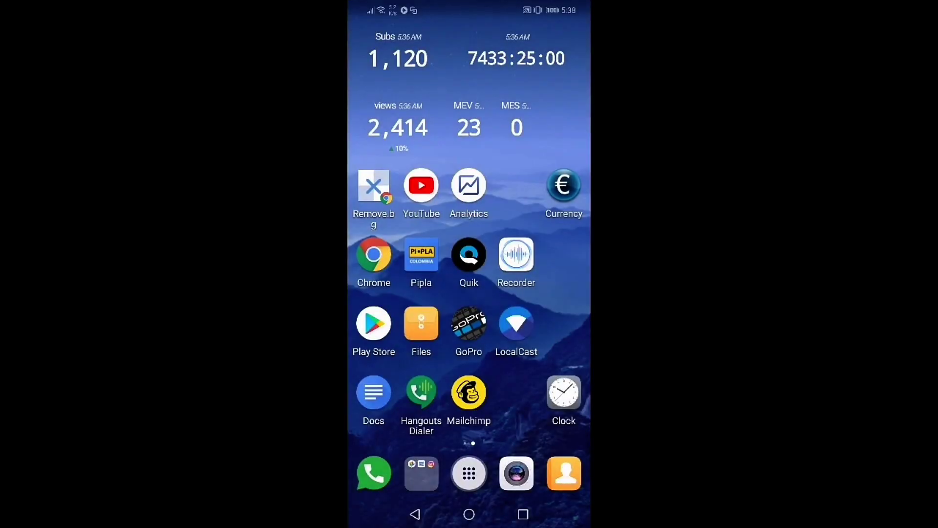
# Step: Launch YouTube from the phone's app drawer, jumping to the later letters of the index
pyautogui.moveTo(391, 294); pyautogui.dragTo(562, 293)
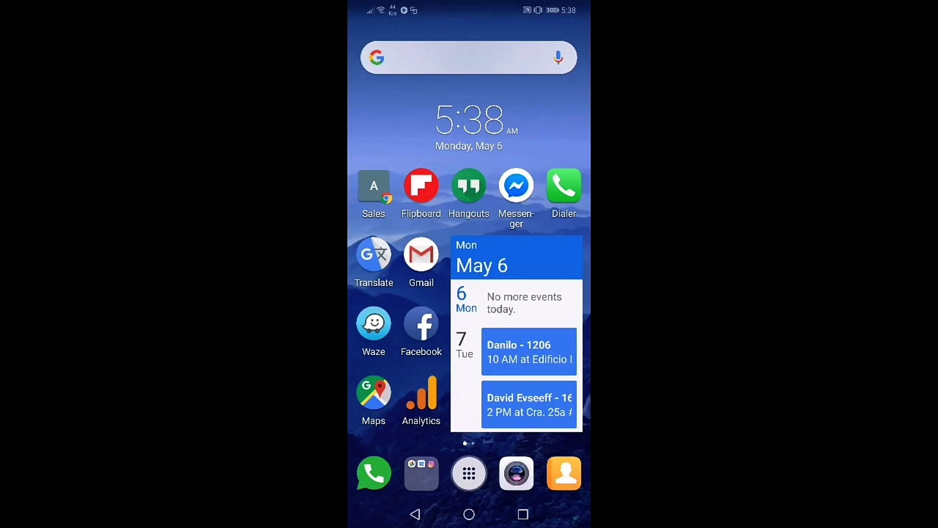
pyautogui.click(469, 473)
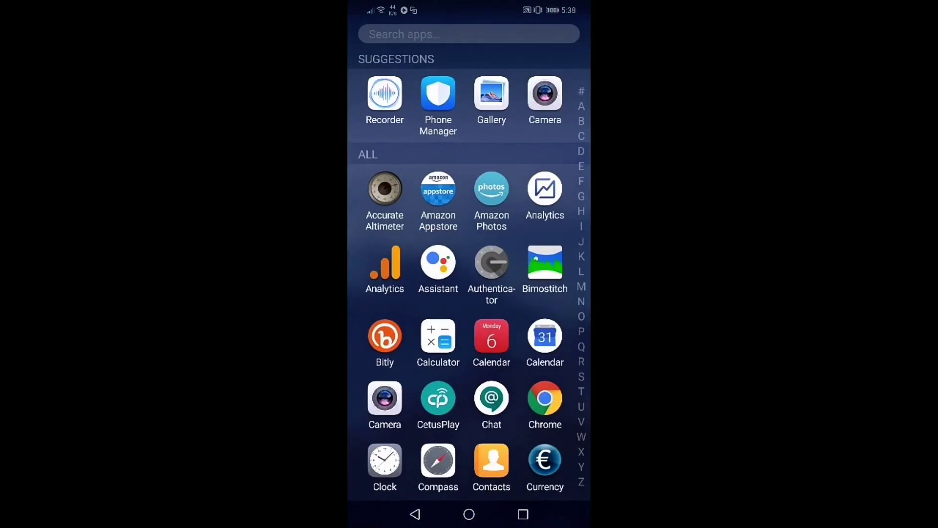
pyautogui.click(581, 331)
pyautogui.click(438, 451)
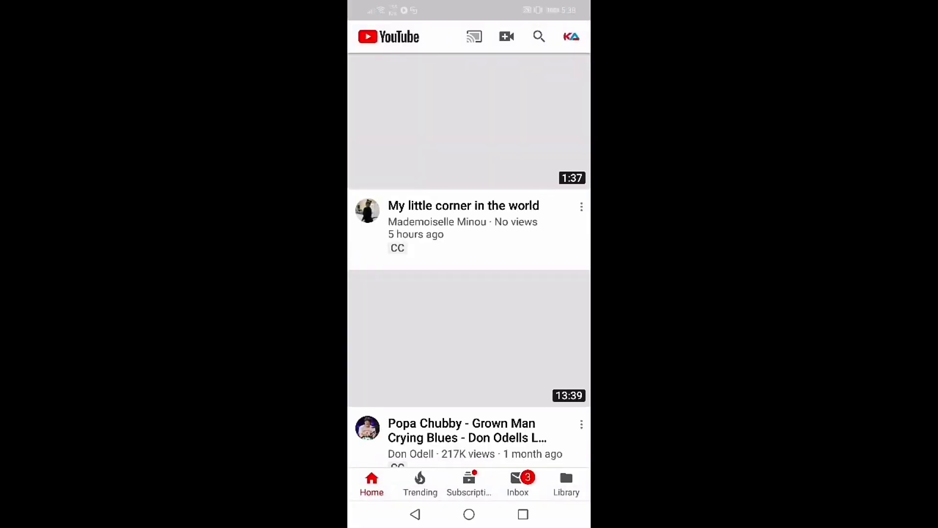
# Step: From the avatar's My channel uploads, play 'How to Reset an App on Amazon Fire TV'
pyautogui.click(572, 37)
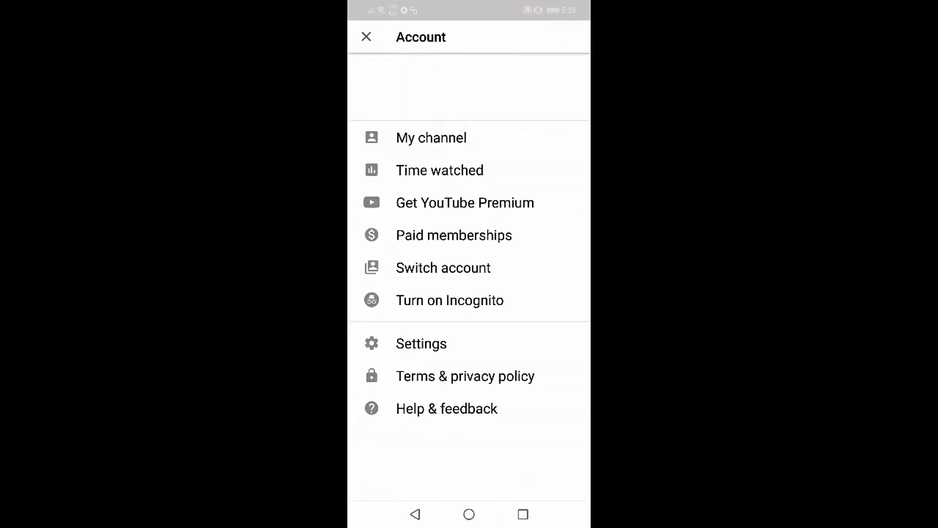
pyautogui.click(410, 136)
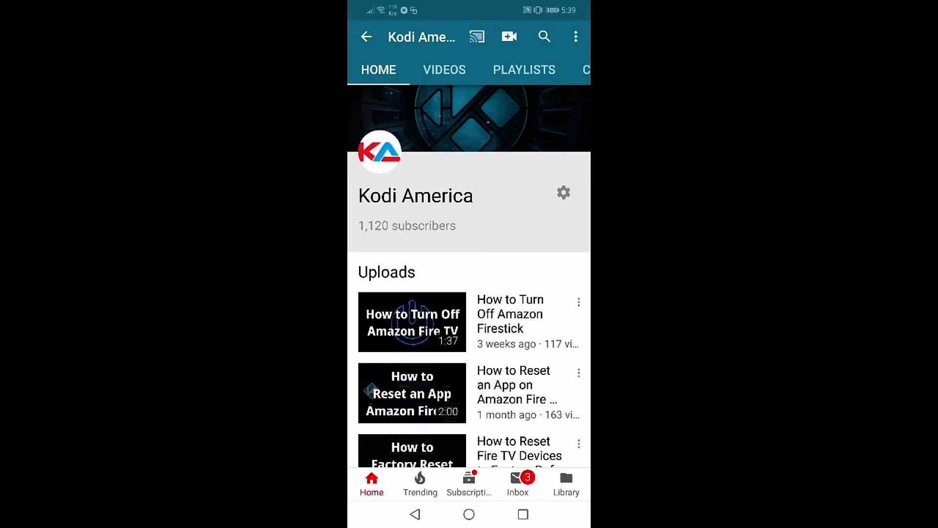
pyautogui.scroll(-3, 469, 264)
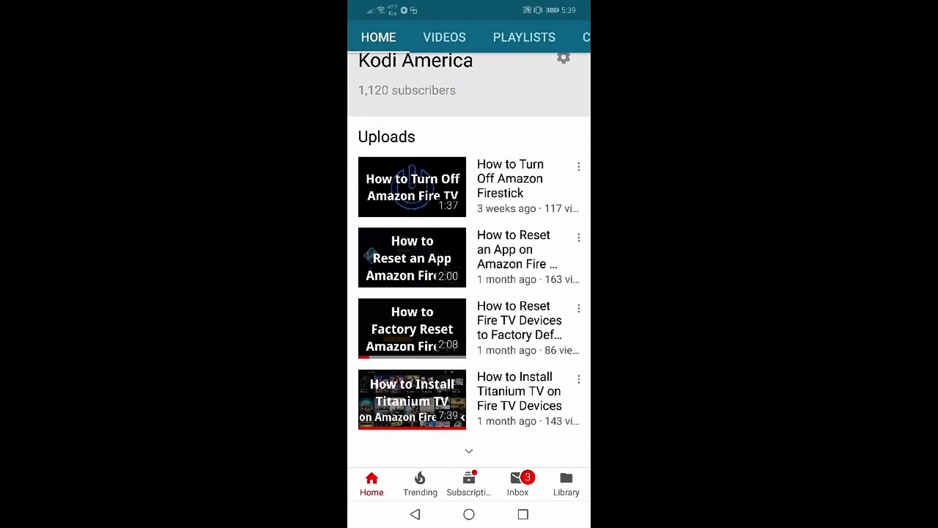
pyautogui.click(412, 257)
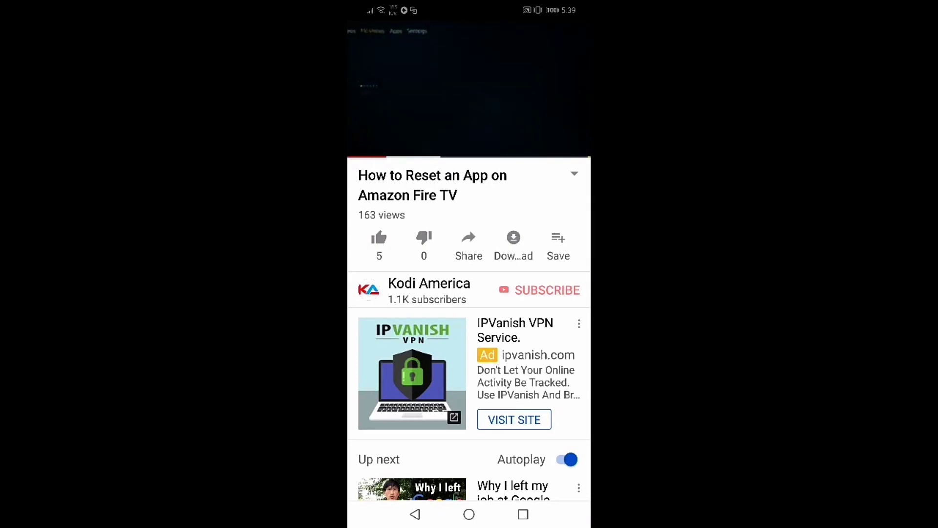
# Step: Minimise the playing video and close the mini player
pyautogui.click(416, 514)
pyautogui.click(568, 441)
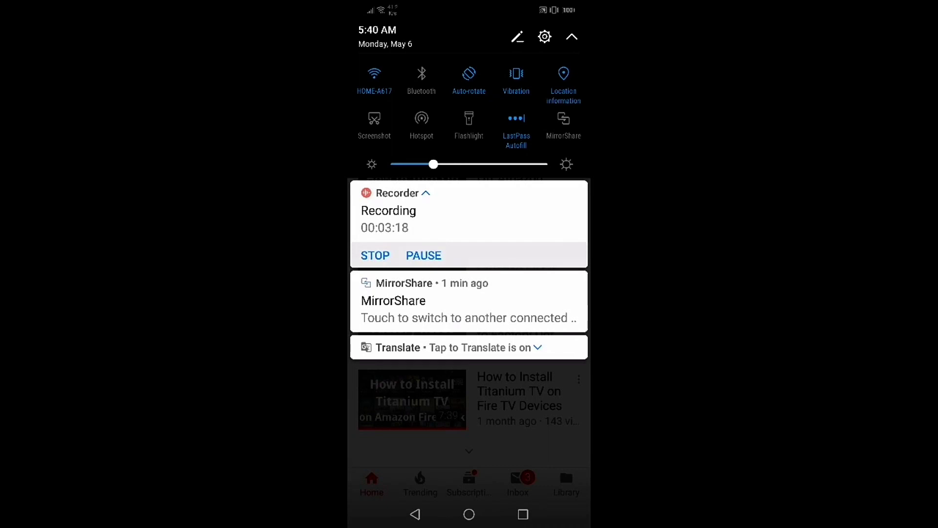
# Step: Open the MirrorShare notification to see the connection details
pyautogui.click(469, 301)
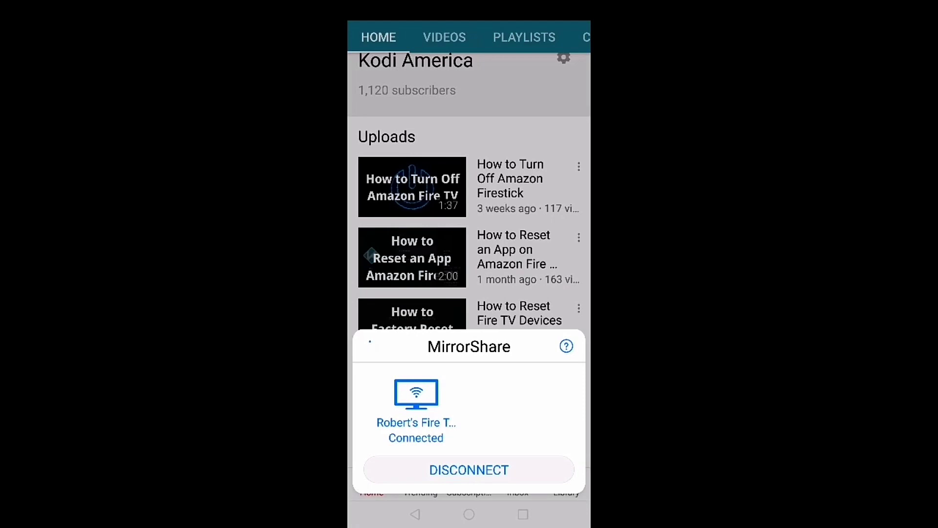